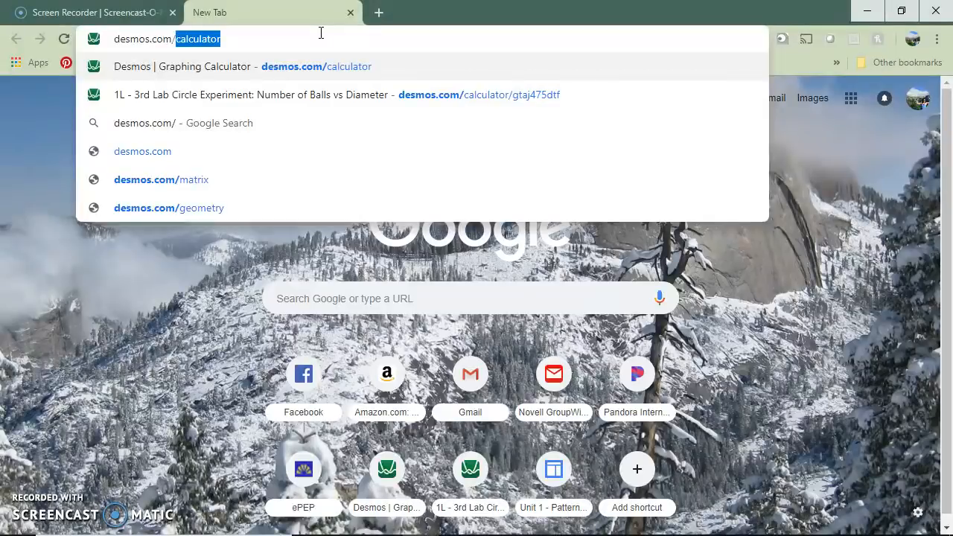
# Open the graphing calculator at desmos.com/calculator.
pyautogui.press('BackSpace')
pyautogui.write('la')
pyautogui.press('BackSpace')
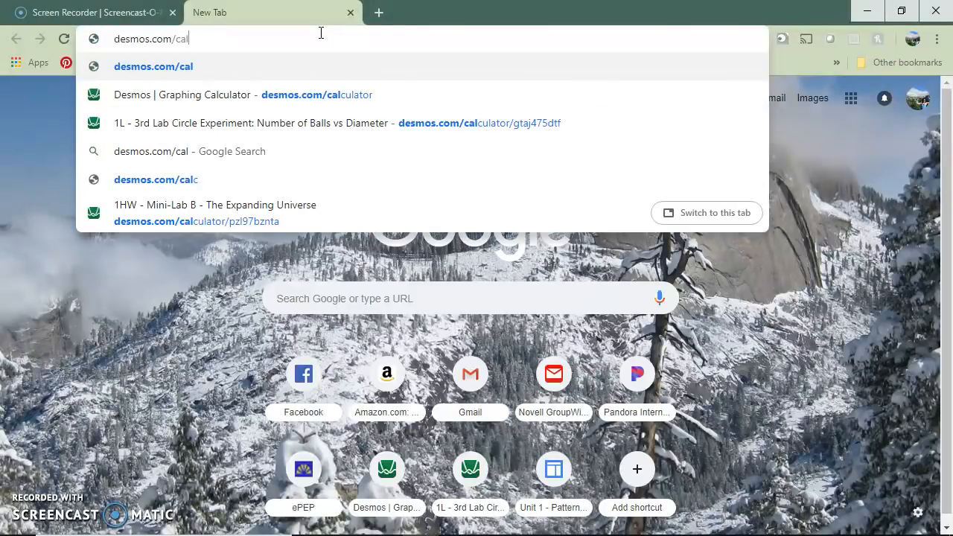
pyautogui.write('culator')
pyautogui.press('Return')
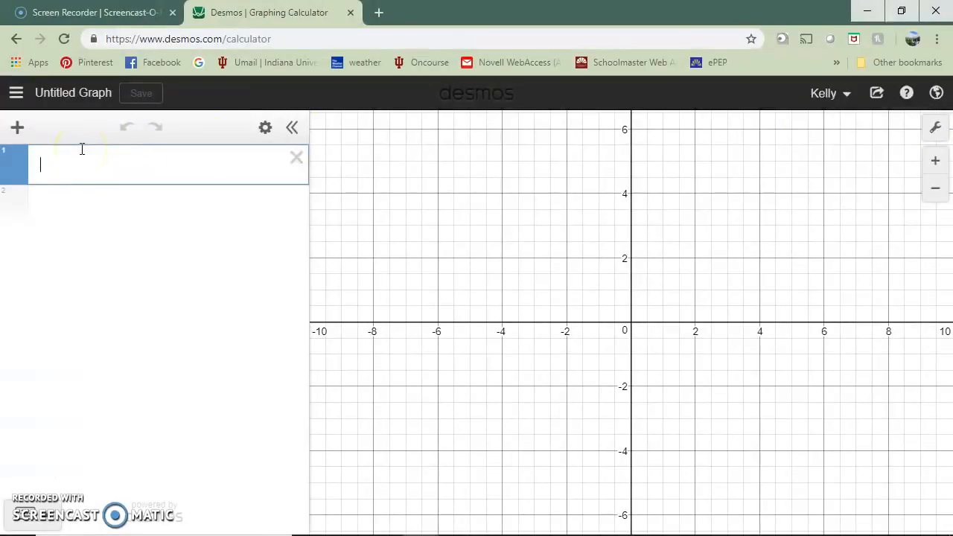
# Add an empty table as the first item in the expression list.
pyautogui.click(17, 127)
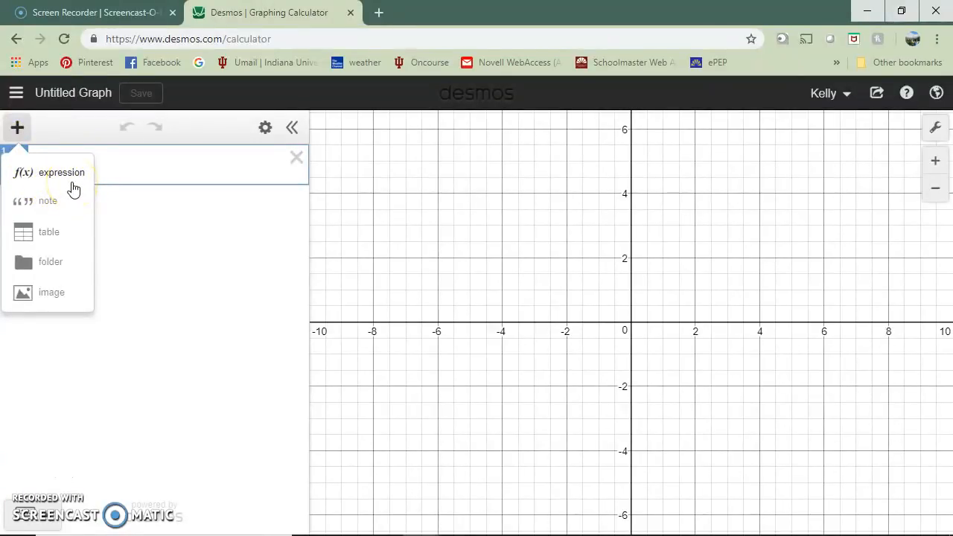
pyautogui.click(53, 244)
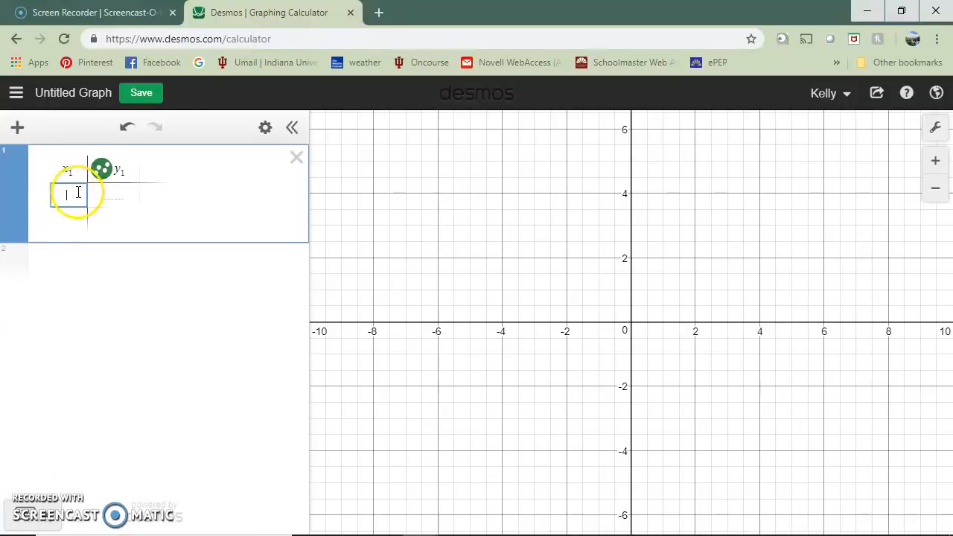
pyautogui.click(17, 128)
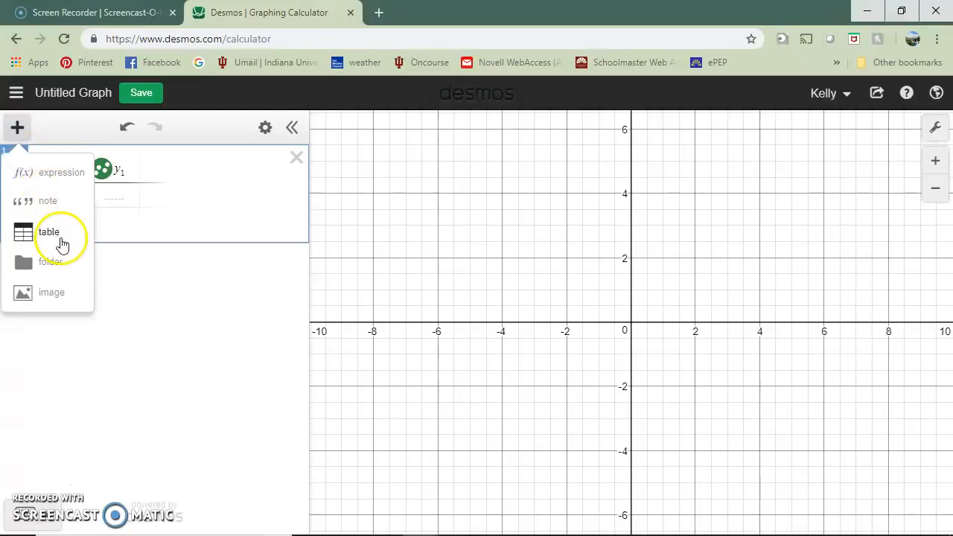
pyautogui.click(108, 211)
# Enter the values 1, 2, 3, 4 and 5 in the table's x₁ column.
pyautogui.click(68, 196)
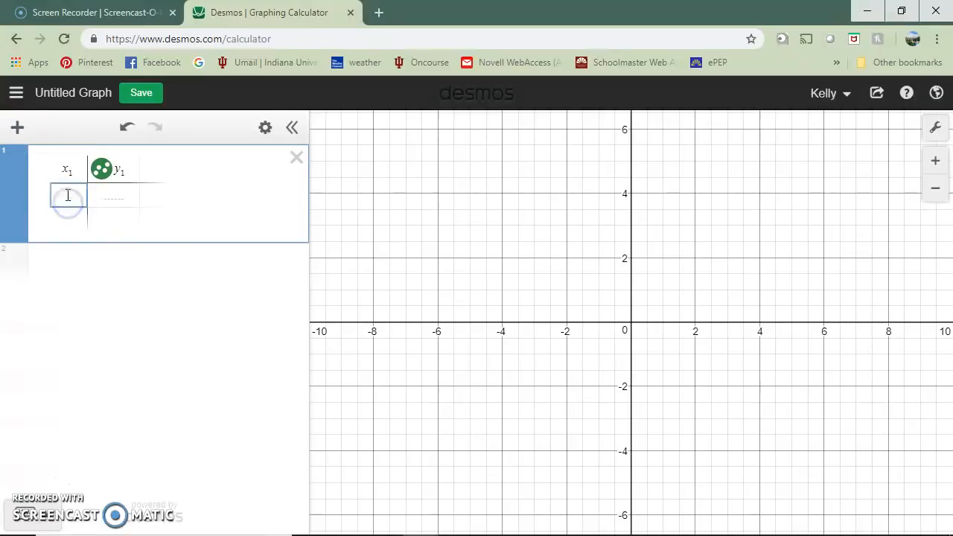
pyautogui.click(72, 196)
pyautogui.write('1')
pyautogui.press('Return')
pyautogui.write('2')
pyautogui.press('Return')
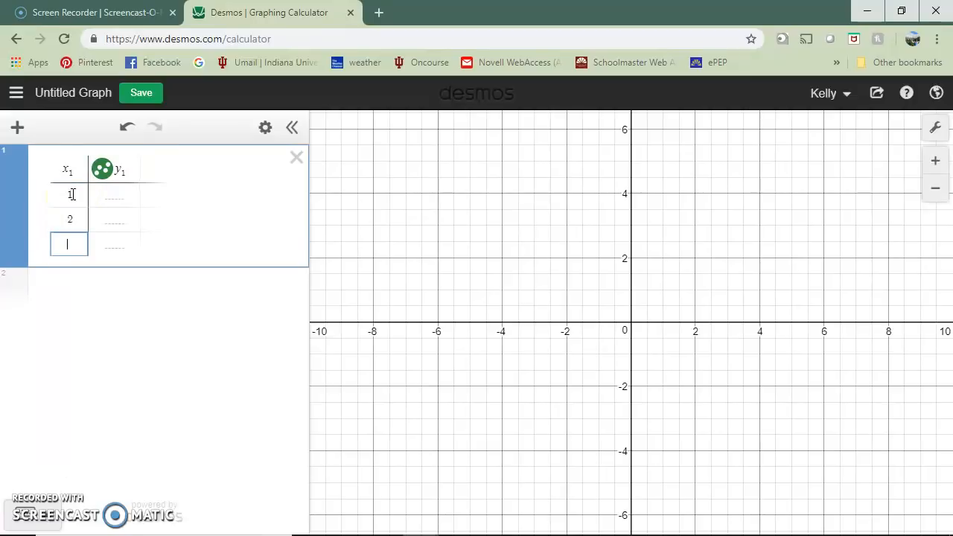
pyautogui.write('3')
pyautogui.press('Return')
pyautogui.write('4')
pyautogui.press('Return')
pyautogui.write('5')
# Fill the table's y₁ column with 1, 2, 3, 4 and 5 and leave the table.
pyautogui.press('Right')
pyautogui.press('Up')
pyautogui.press('Up')
pyautogui.press('Up')
pyautogui.press('Up')
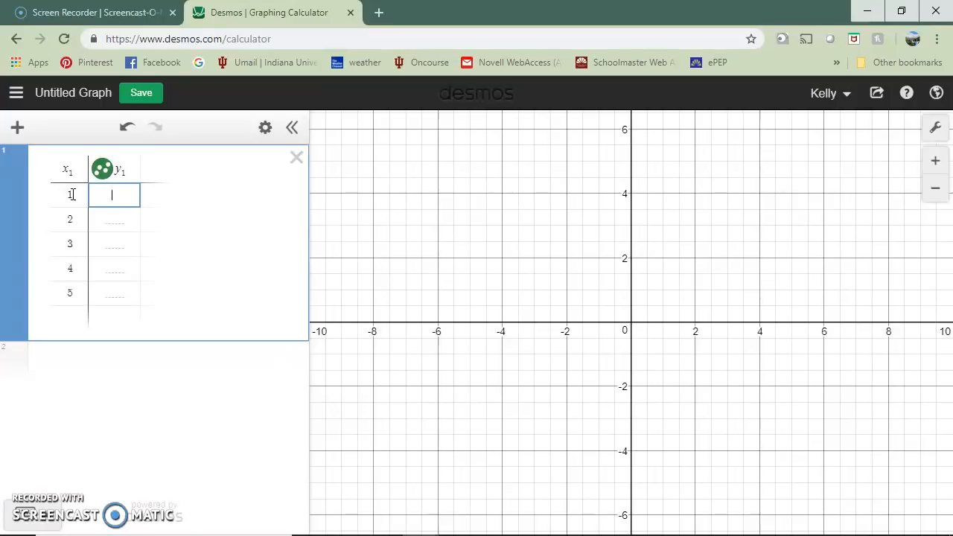
pyautogui.press('Return')
pyautogui.write('2')
pyautogui.press('Return')
pyautogui.write('3')
pyautogui.press('Return')
pyautogui.write('4')
pyautogui.press('Return')
pyautogui.write('5')
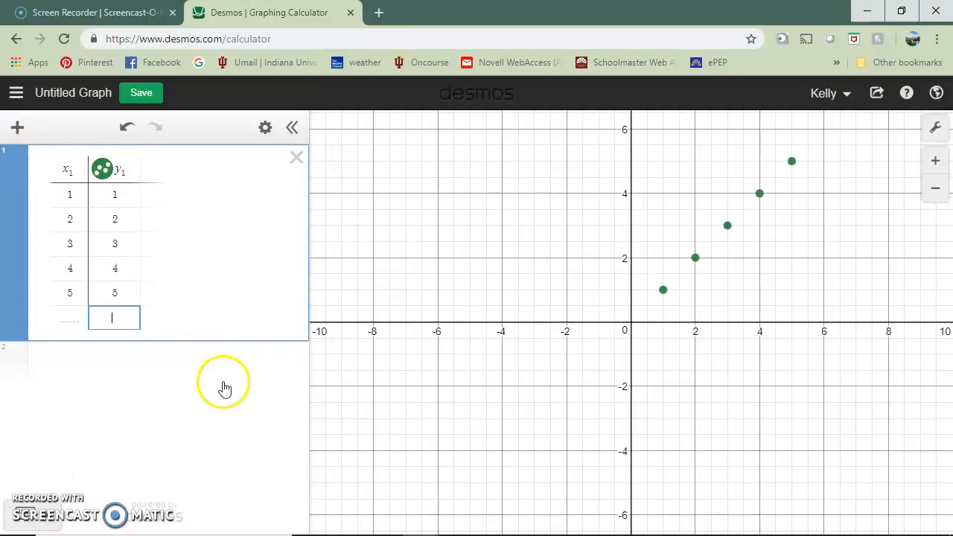
pyautogui.click(140, 391)
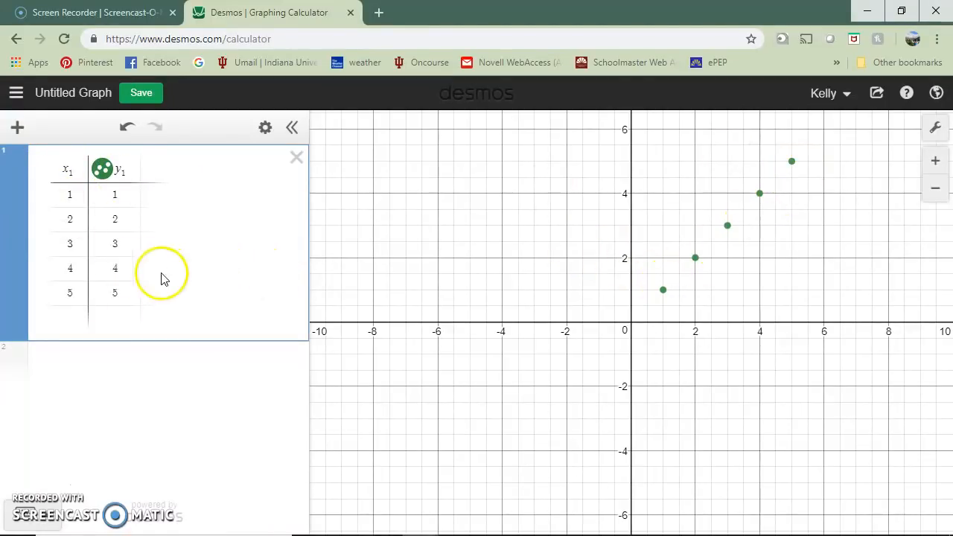
# Add the expression y = ax below the table and create a slider for a.
pyautogui.click(17, 127)
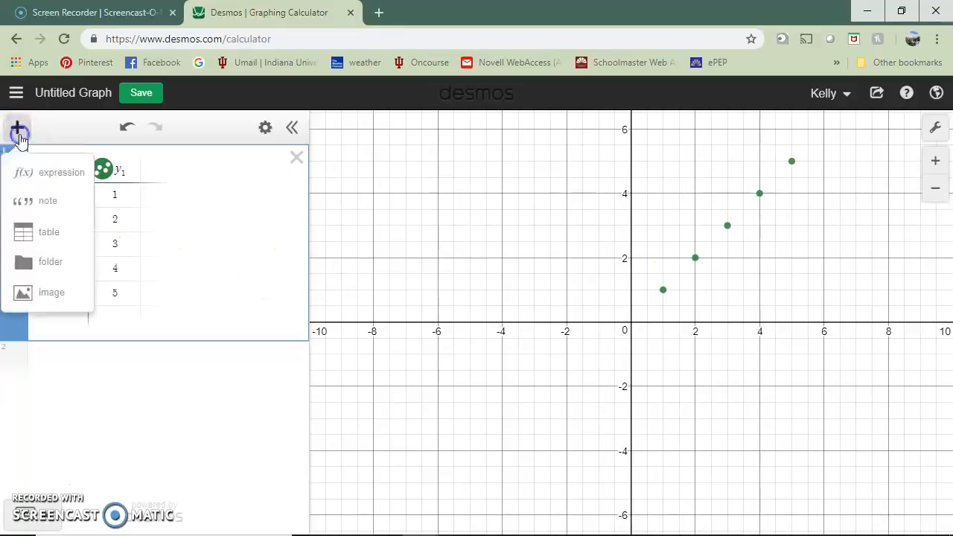
pyautogui.click(59, 174)
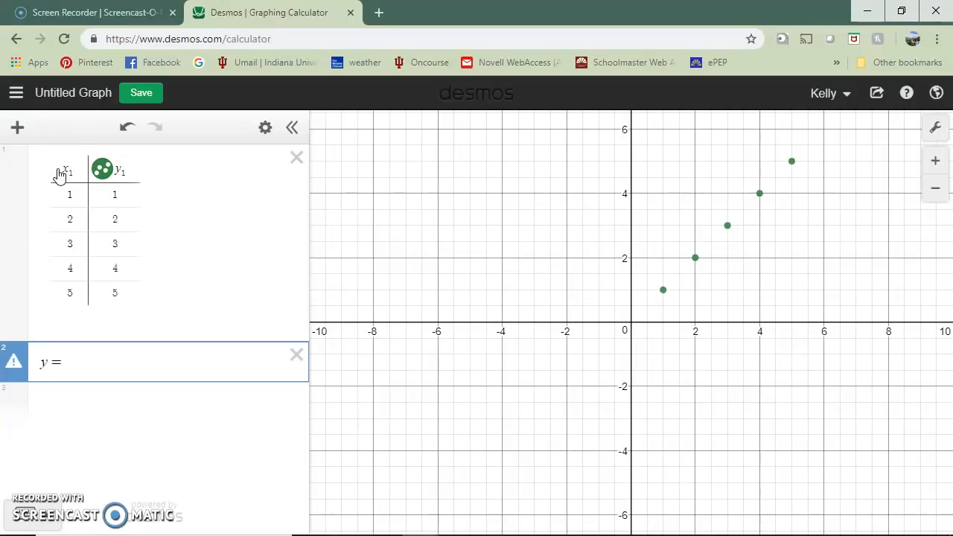
pyautogui.write('y = ax')
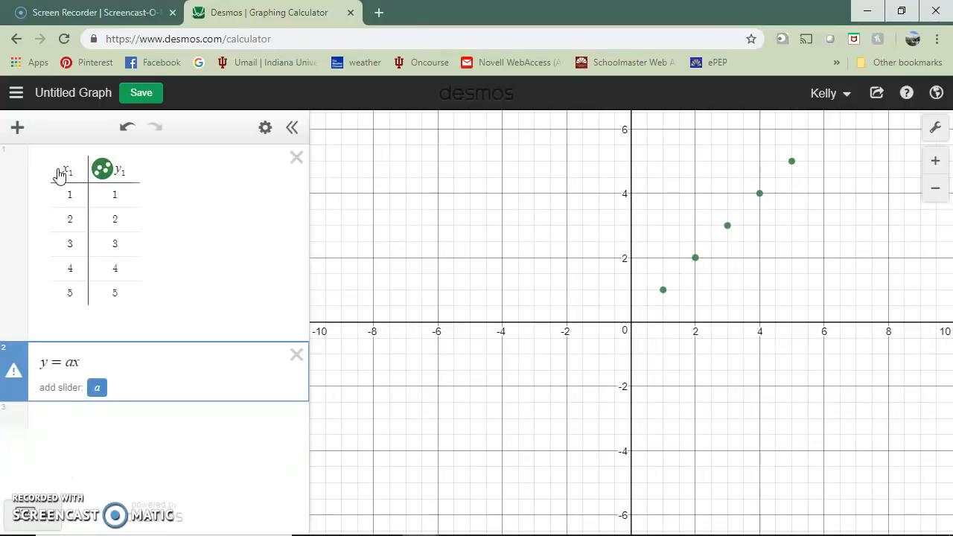
pyautogui.click(98, 388)
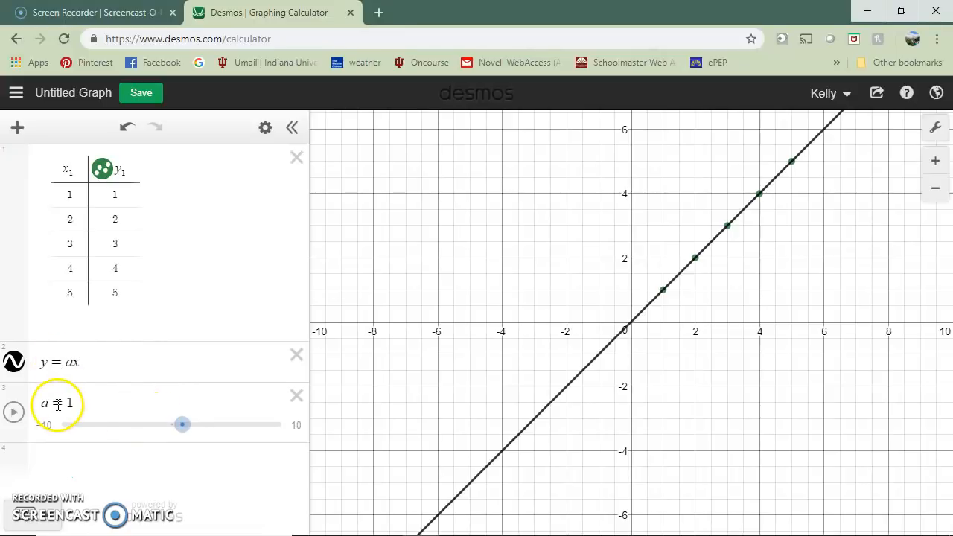
# Limit the slider for a to a range from 0 to 5.
pyautogui.moveTo(183, 429)
pyautogui.mouseDown()
pyautogui.moveTo(157, 428)
pyautogui.moveTo(184, 425)
pyautogui.mouseUp()
pyautogui.click(42, 434)
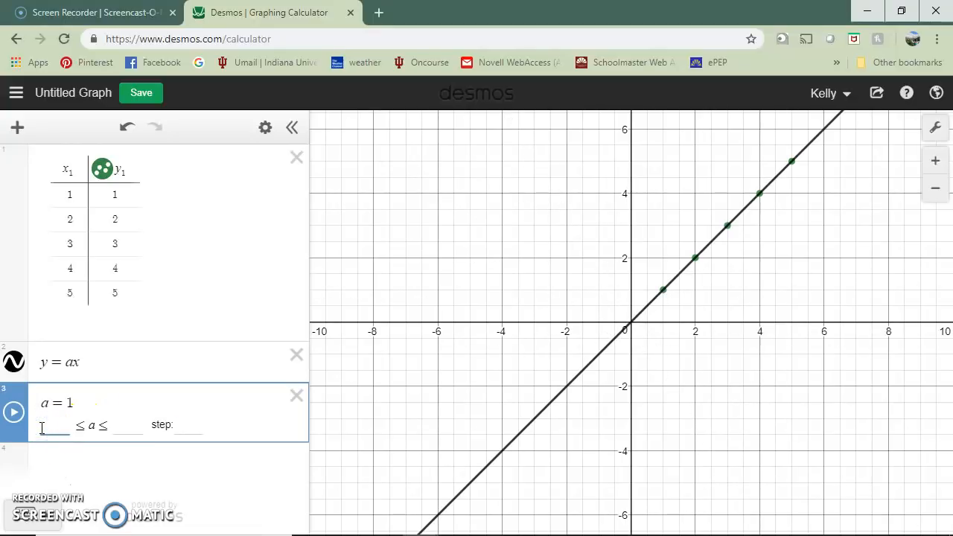
pyautogui.write('0')
pyautogui.click(128, 432)
pyautogui.write('5')
pyautogui.click(189, 431)
pyautogui.press('Return')
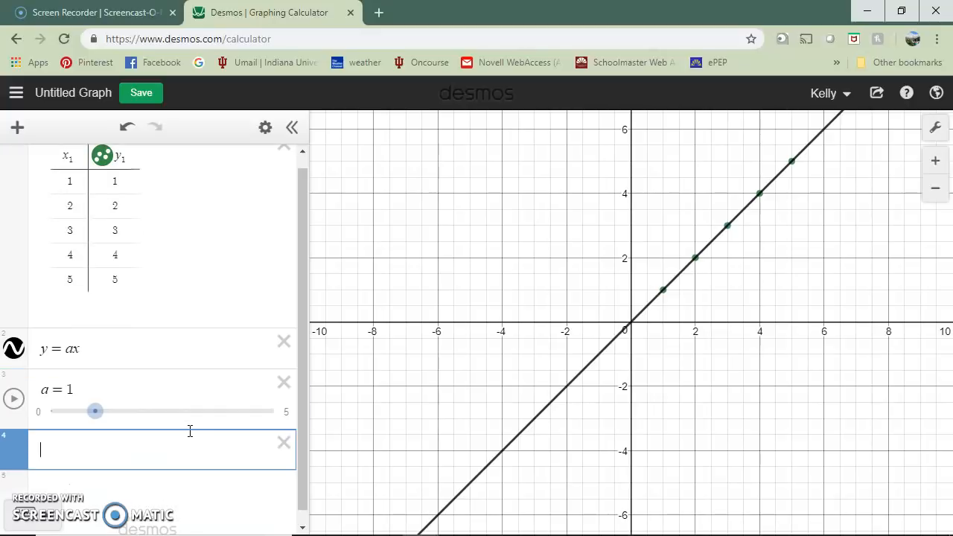
# Set the slider's step for a to .1 and its value to 1.
pyautogui.moveTo(97, 411); pyautogui.dragTo(121, 411)
pyautogui.click(287, 415)
pyautogui.click(286, 415)
pyautogui.click(183, 411)
pyautogui.press('BackSpace')
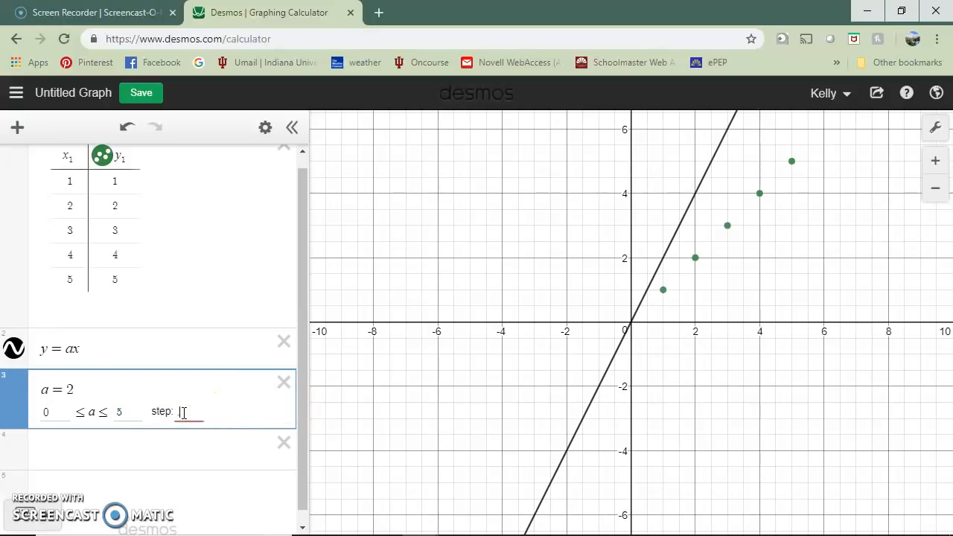
pyautogui.write('1')
pyautogui.press('Return')
pyautogui.click(142, 415)
pyautogui.moveTo(142, 417); pyautogui.dragTo(95, 411)
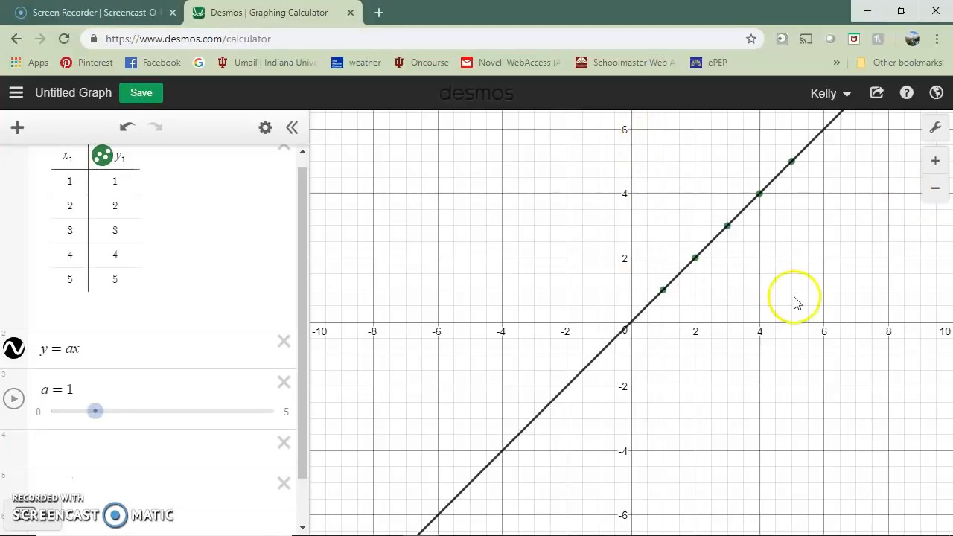
# Turn on the axis arrows in the graph settings, and switch the minor gridlines off and on again.
pyautogui.click(938, 130)
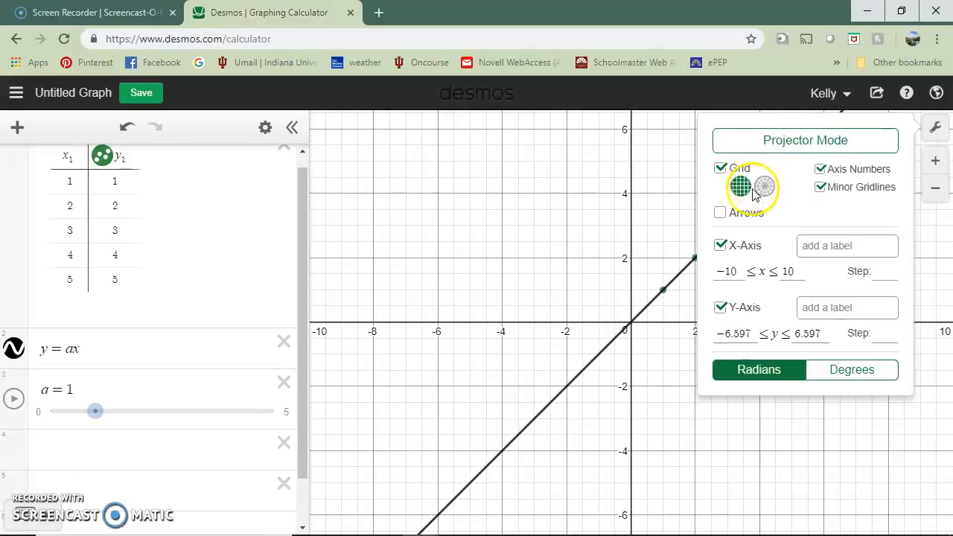
pyautogui.click(723, 216)
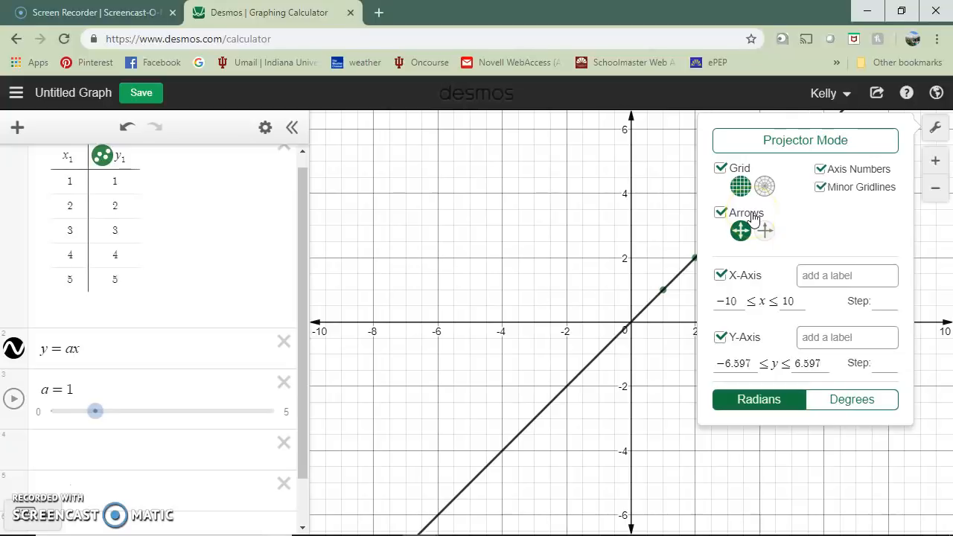
pyautogui.click(819, 189)
pyautogui.click(822, 190)
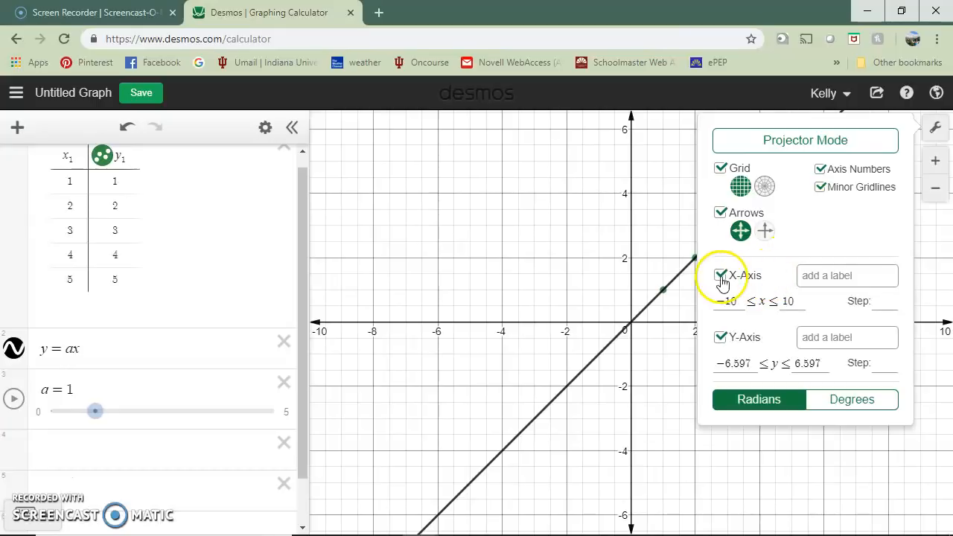
# Label the x-axis "Number of Steps" and the y-axis "Distance", and close the graph settings.
pyautogui.click(858, 277)
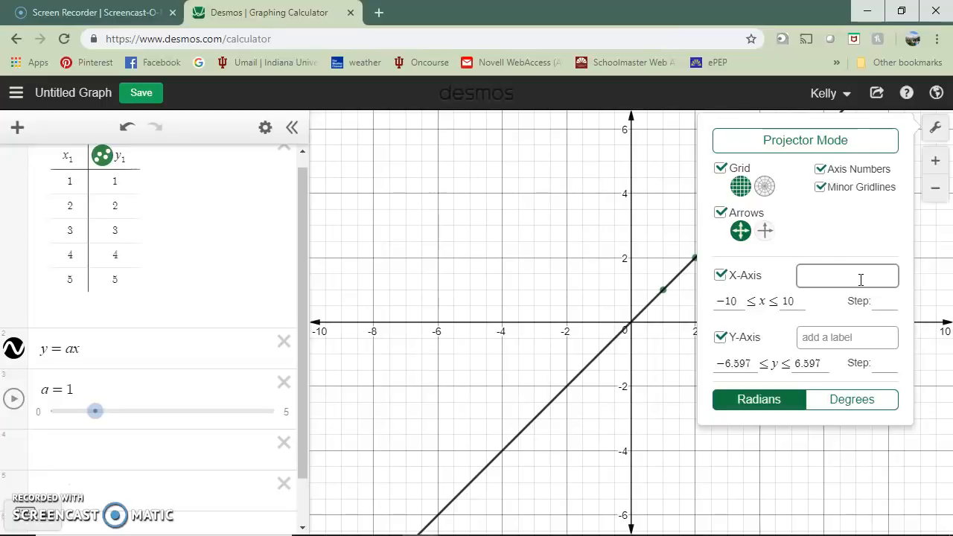
pyautogui.write('Number of Steps')
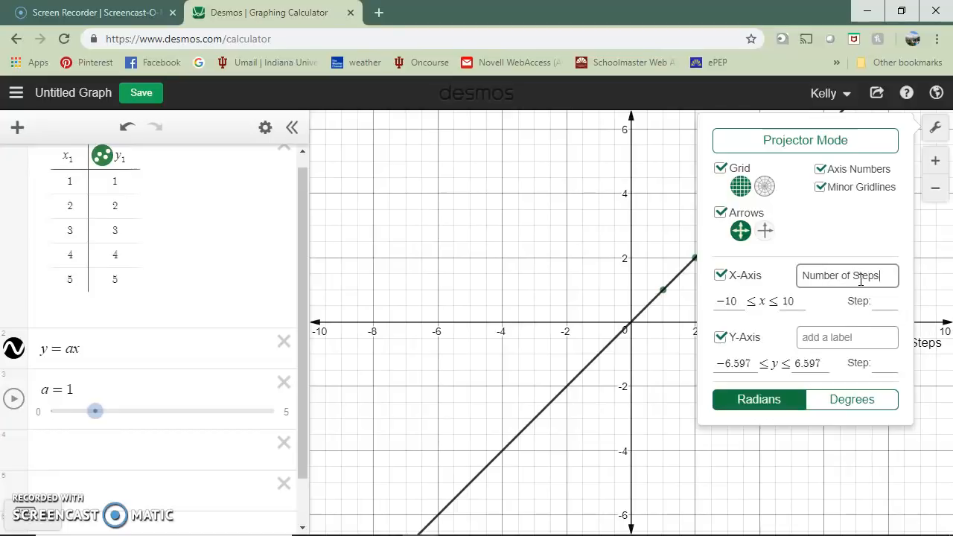
pyautogui.click(837, 335)
pyautogui.write('Distance')
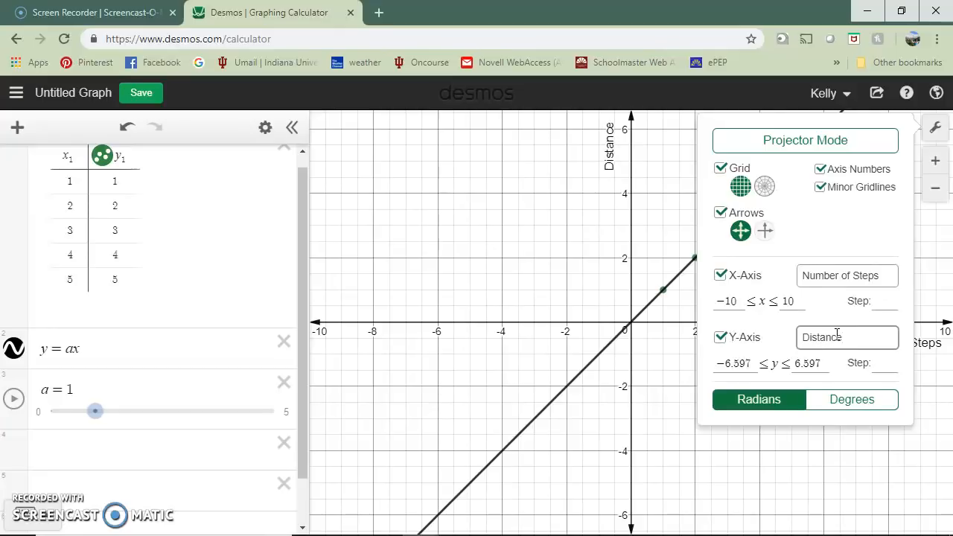
pyautogui.click(757, 283)
pyautogui.click(809, 365)
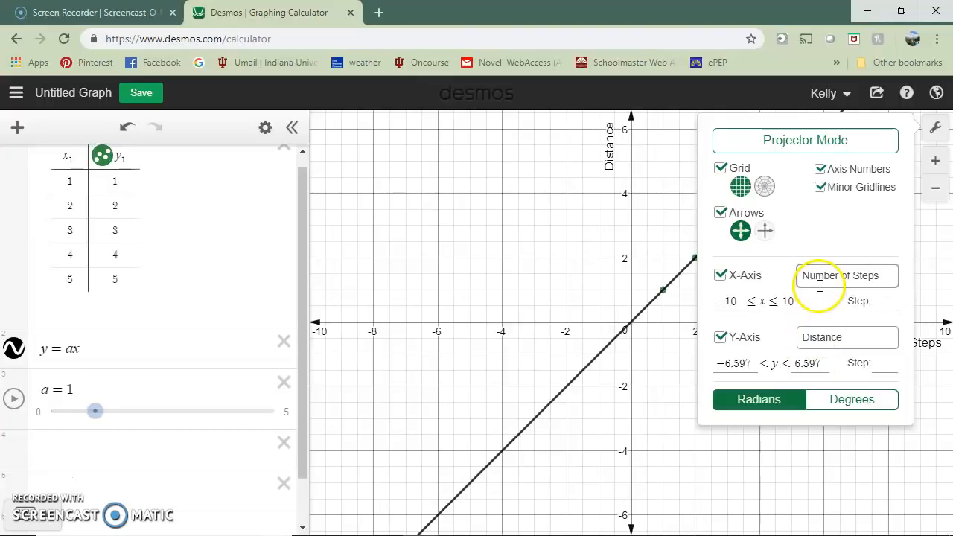
pyautogui.click(665, 284)
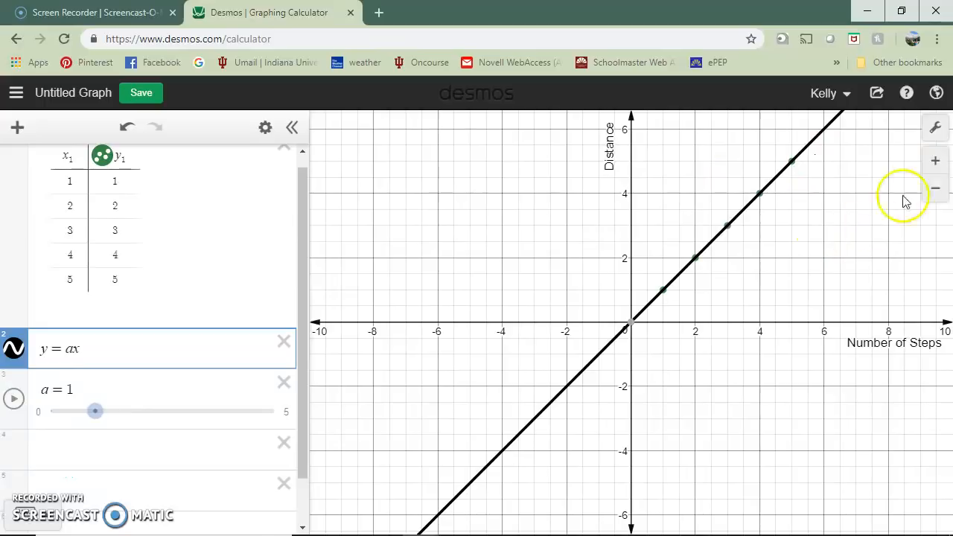
# Set the x-axis range to run from 0 to 5 in the graph settings.
pyautogui.click(936, 163)
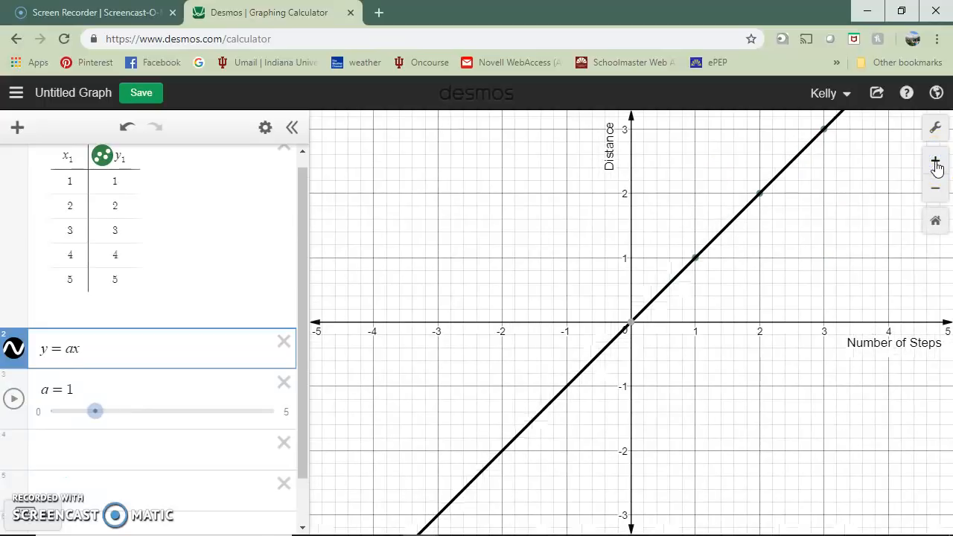
pyautogui.click(938, 194)
pyautogui.click(935, 128)
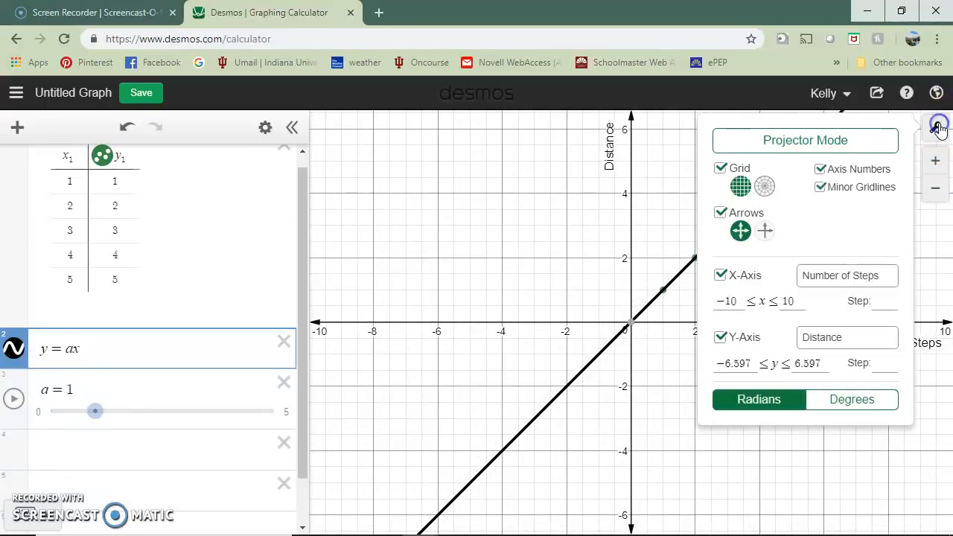
pyautogui.click(729, 302)
pyautogui.press('BackSpace')
pyautogui.press('BackSpace')
pyautogui.press('BackSpace')
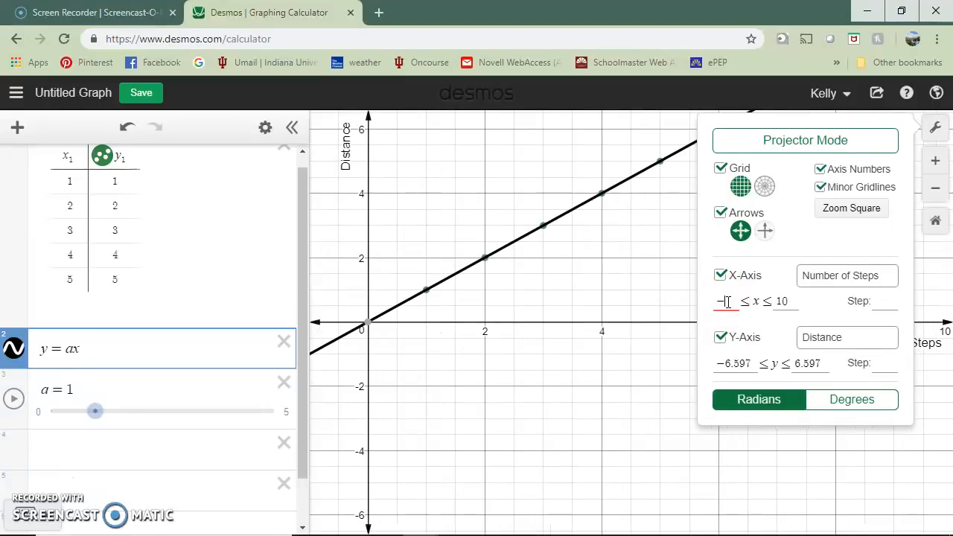
pyautogui.write('0')
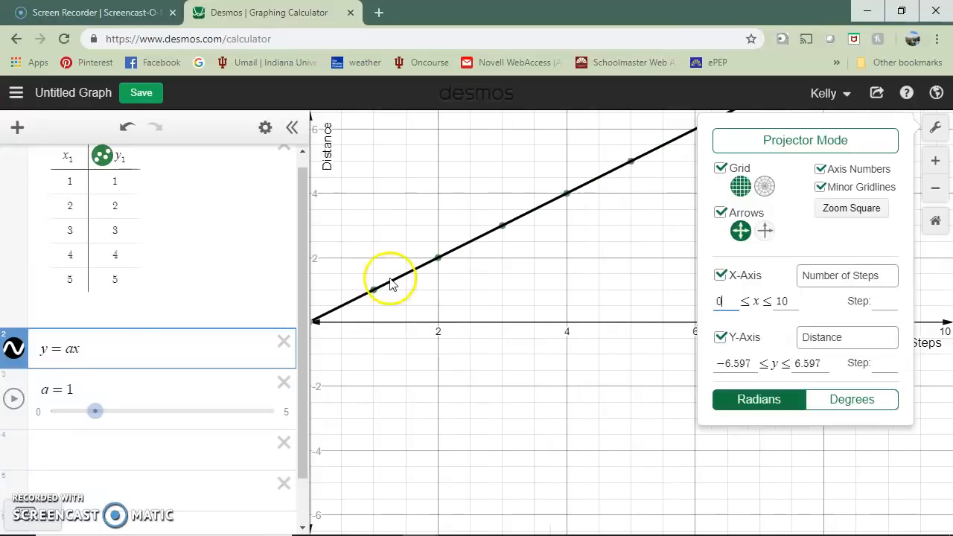
pyautogui.click(794, 299)
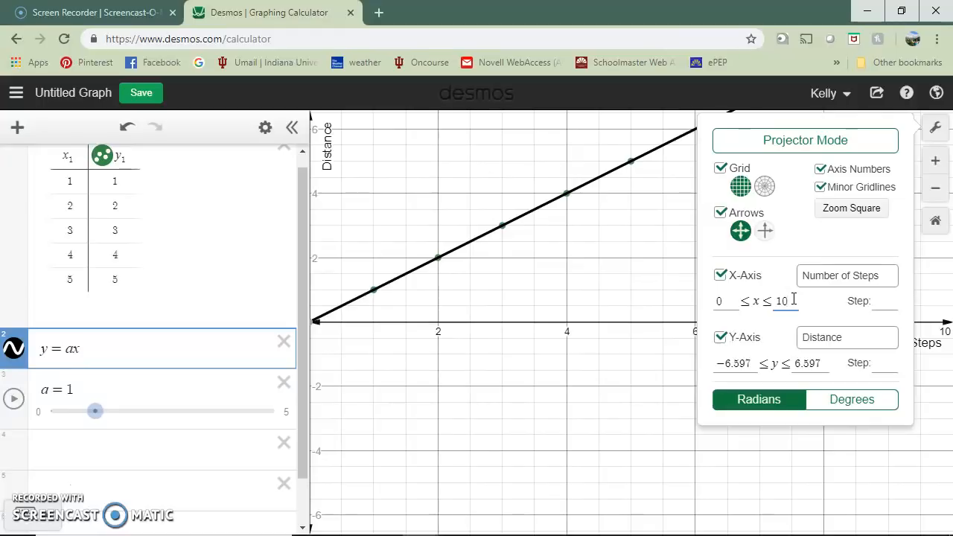
pyautogui.press('BackSpace')
pyautogui.press('BackSpace')
pyautogui.write('5')
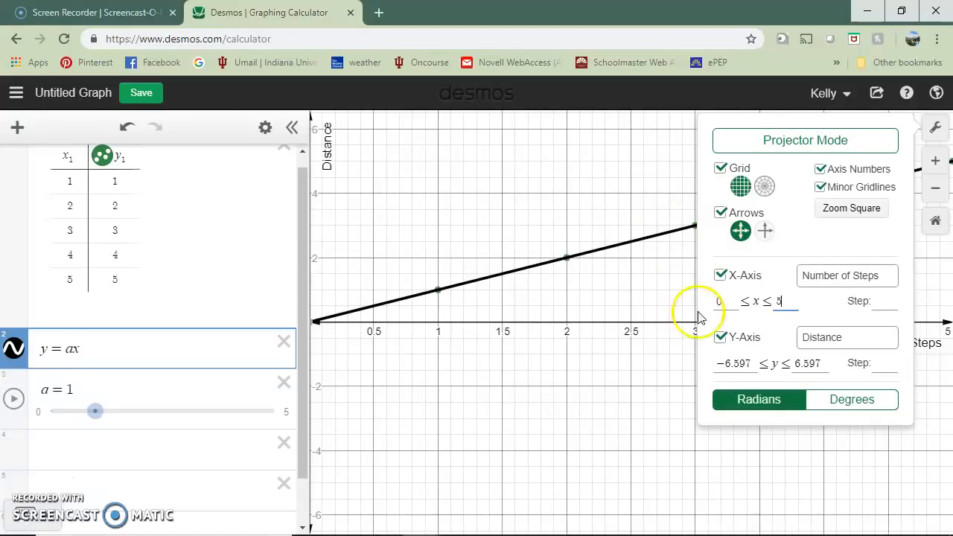
# Set the y-axis range to run from 0 to 5 and close the graph settings.
pyautogui.click(739, 364)
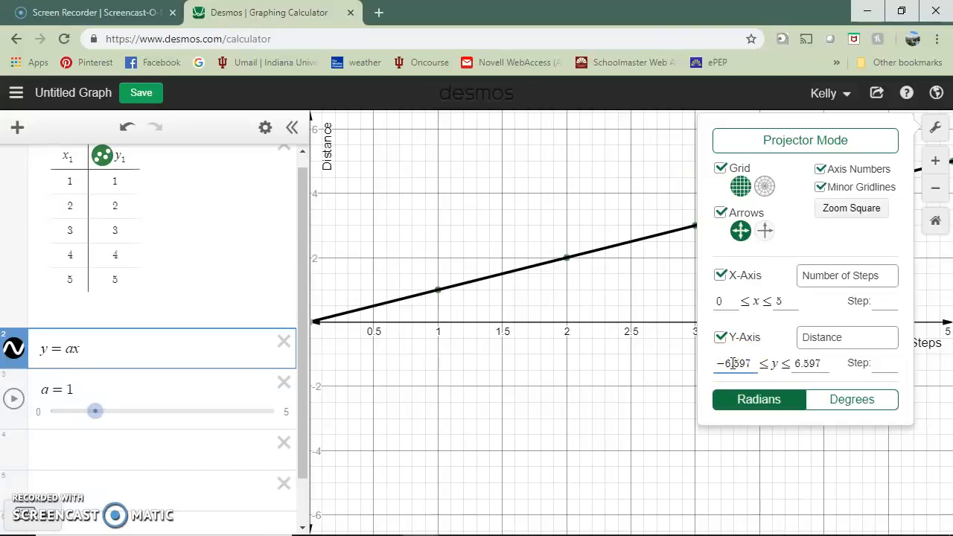
pyautogui.moveTo(750, 364); pyautogui.dragTo(713, 370)
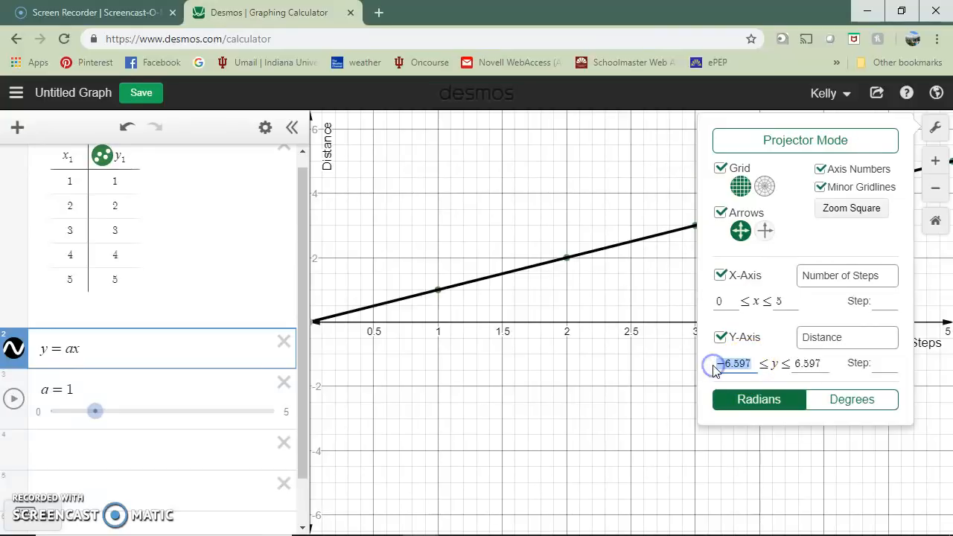
pyautogui.write('0')
pyautogui.click(806, 365)
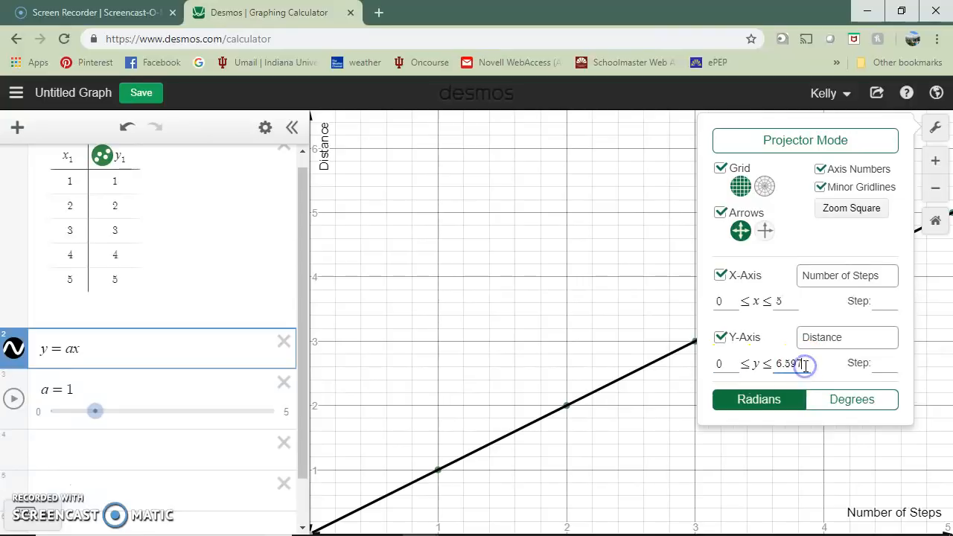
pyautogui.press('BackSpace')
pyautogui.press('BackSpace')
pyautogui.press('BackSpace')
pyautogui.press('BackSpace')
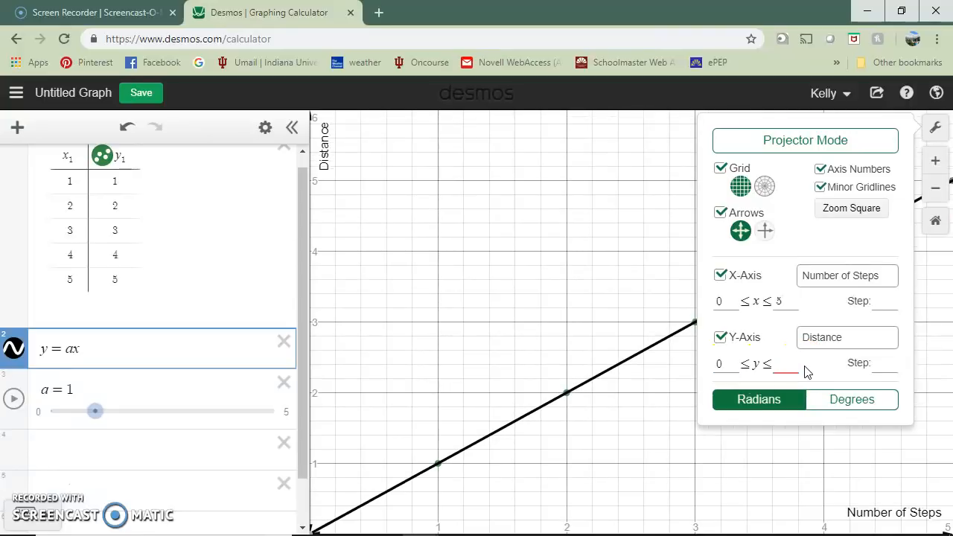
pyautogui.write('5')
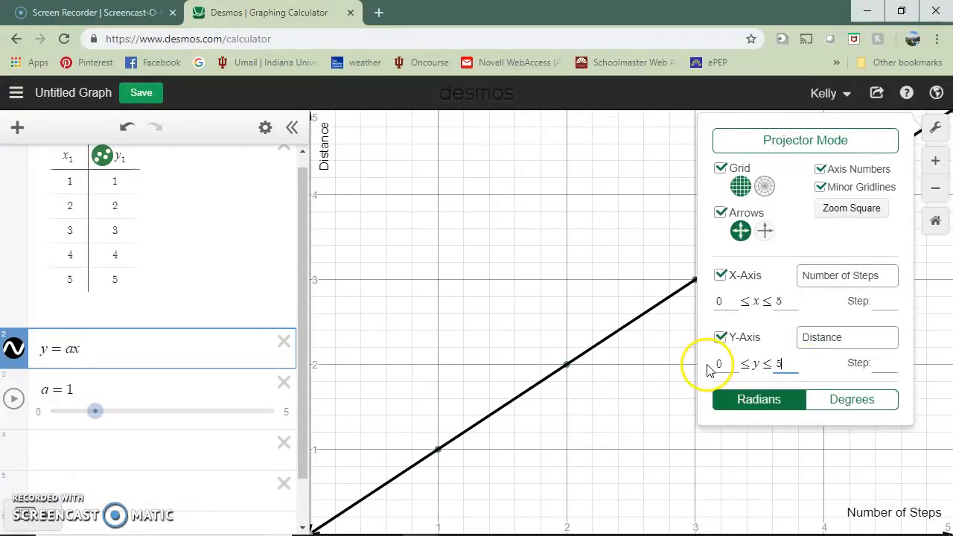
pyautogui.click(659, 374)
# Set the step of both the x-axis and the y-axis to 1 in the graph settings, and close the settings.
pyautogui.scroll(5, 658, 375)
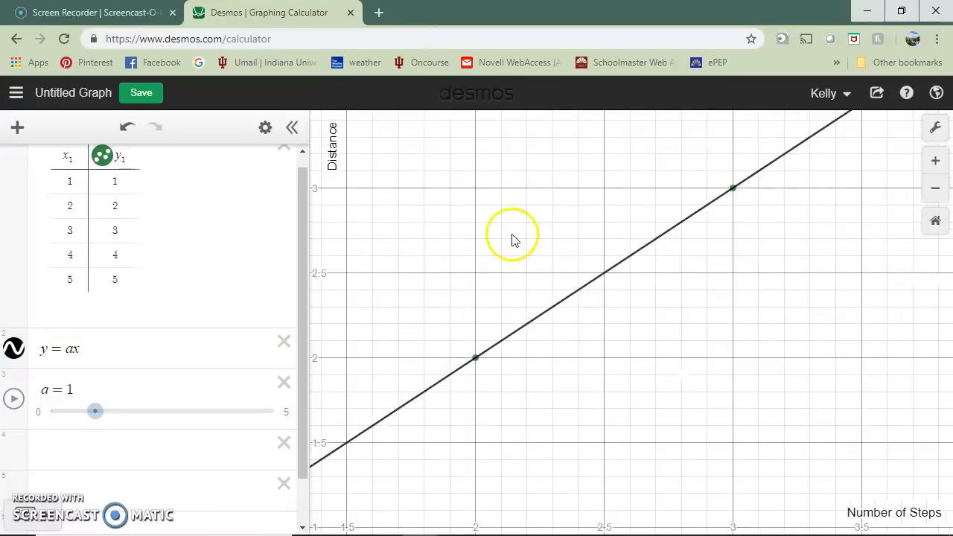
pyautogui.click(936, 189)
pyautogui.click(936, 189)
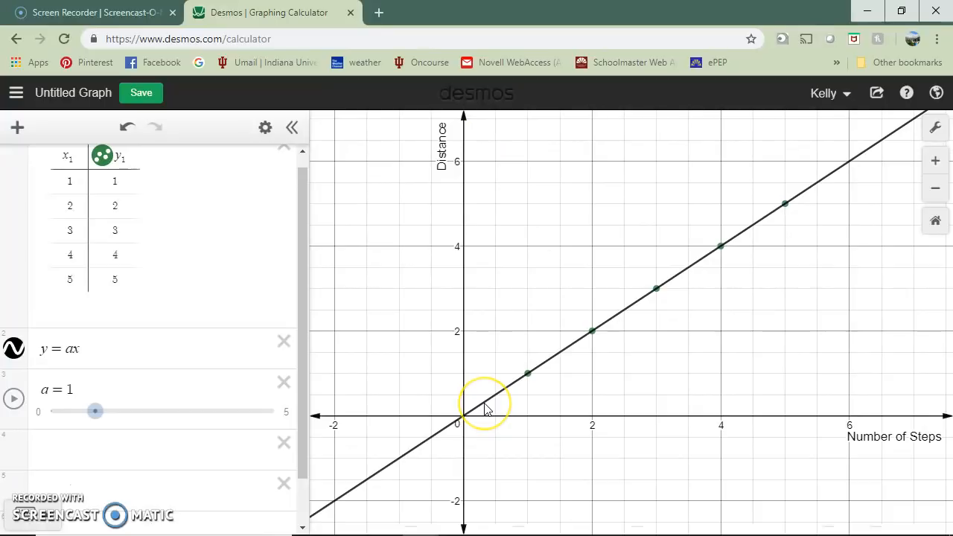
pyautogui.click(935, 127)
pyautogui.click(880, 305)
pyautogui.write('1')
pyautogui.click(884, 365)
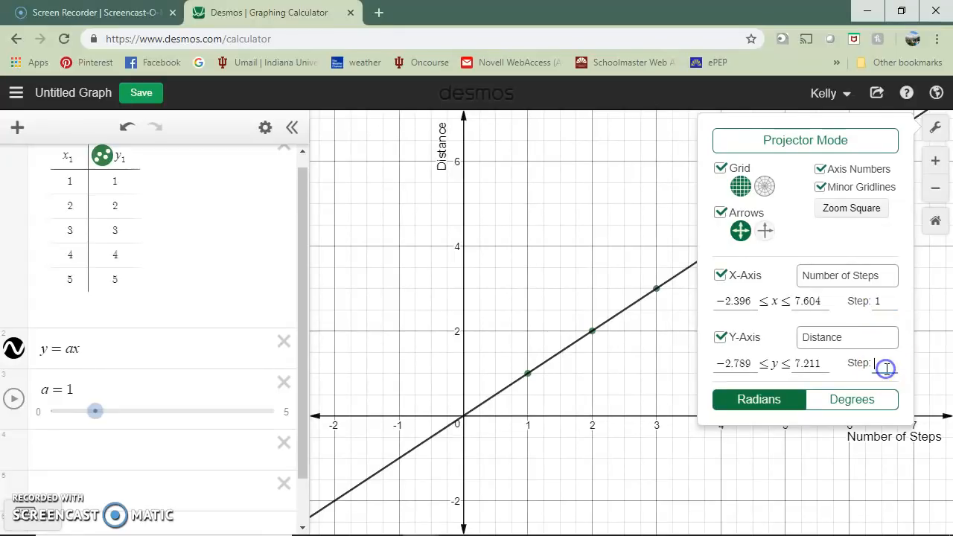
pyautogui.write('1')
pyautogui.click(654, 380)
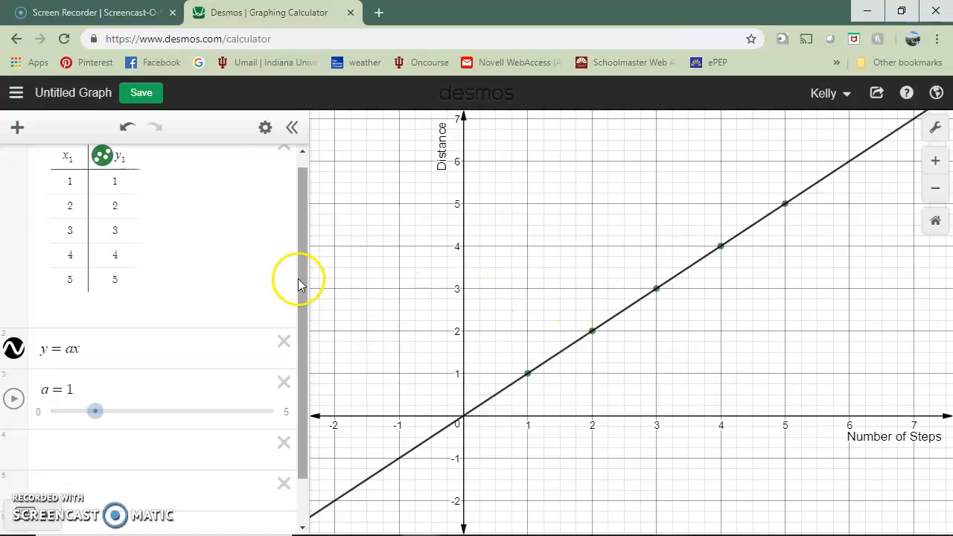
# Move the slider for a to 0.8 to change the slope of the y = ax line.
pyautogui.moveTo(299, 279); pyautogui.dragTo(300, 324)
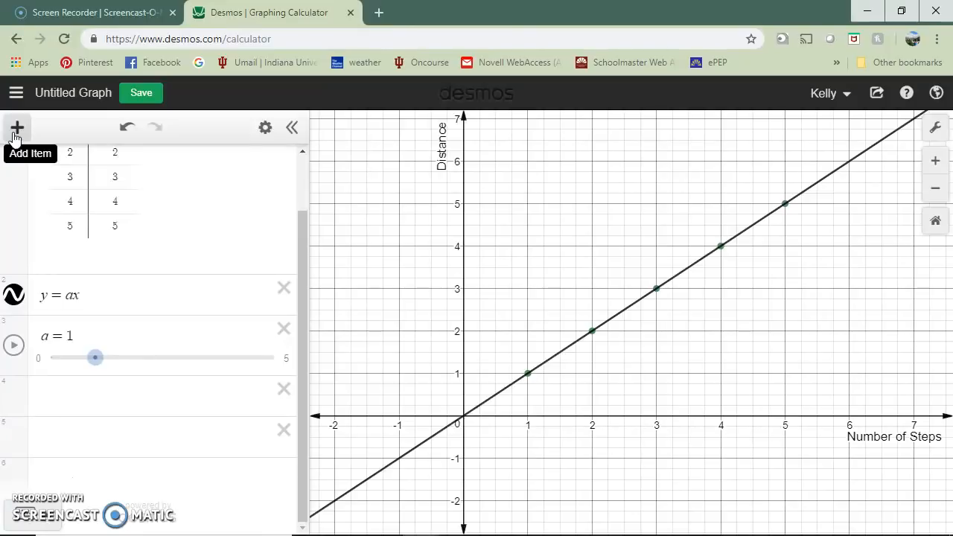
pyautogui.click(92, 292)
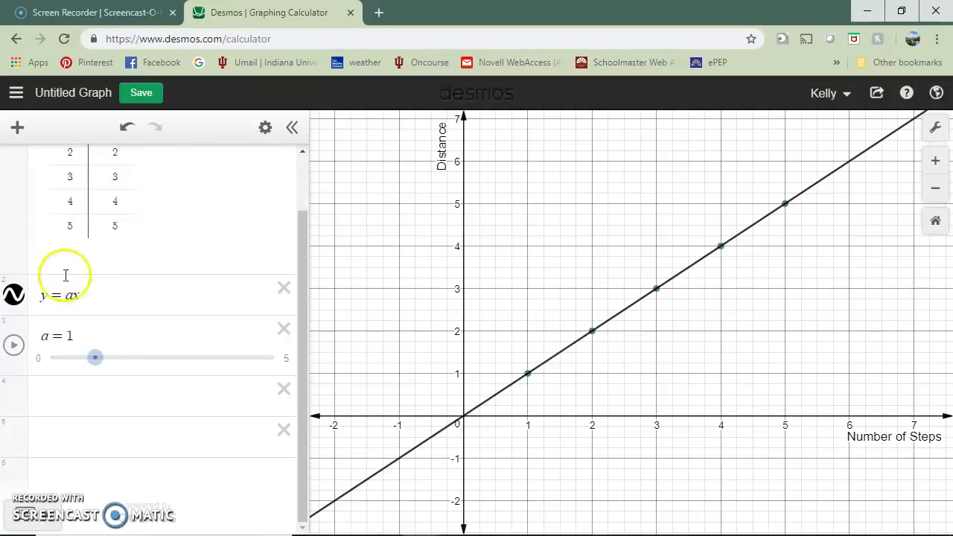
pyautogui.moveTo(299, 291); pyautogui.dragTo(304, 255)
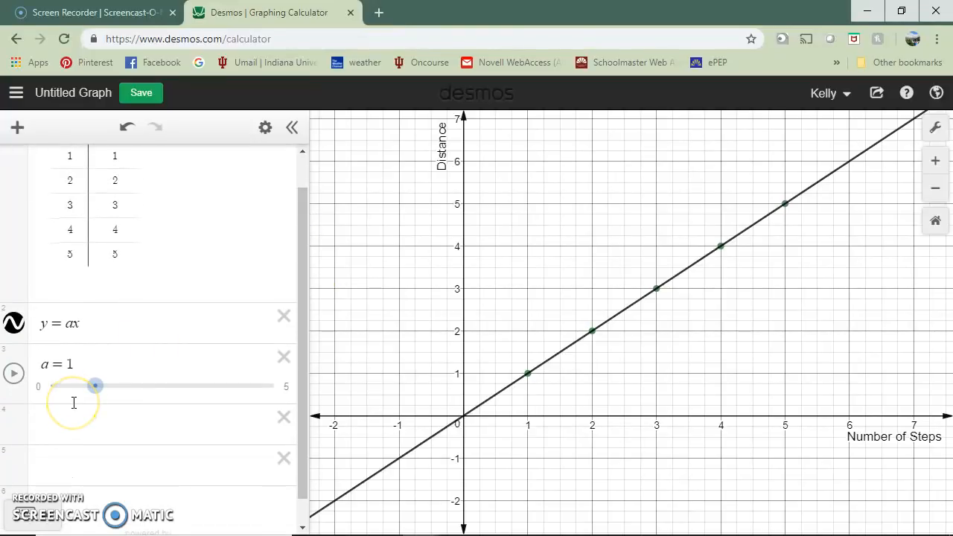
pyautogui.moveTo(94, 395)
pyautogui.mouseDown()
pyautogui.moveTo(132, 393)
pyautogui.moveTo(85, 395)
pyautogui.mouseUp()
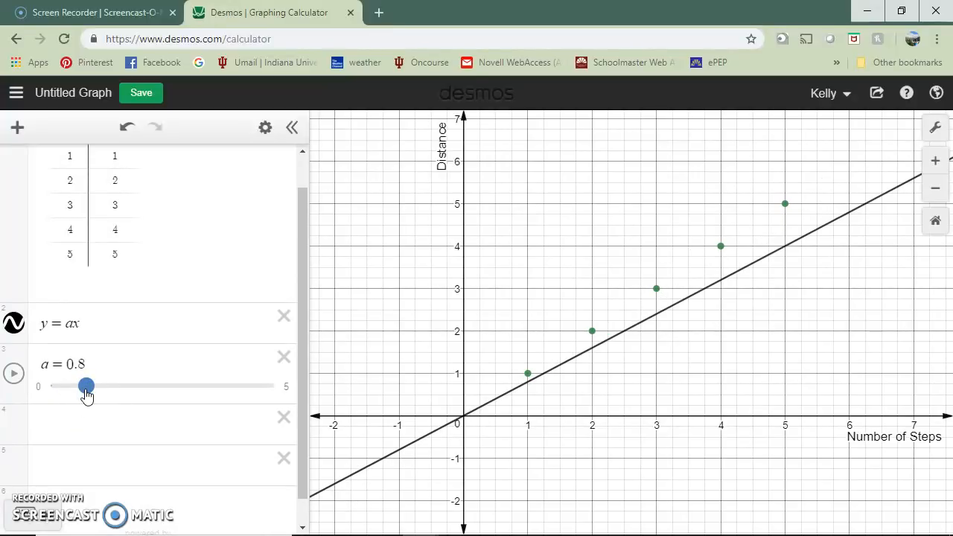